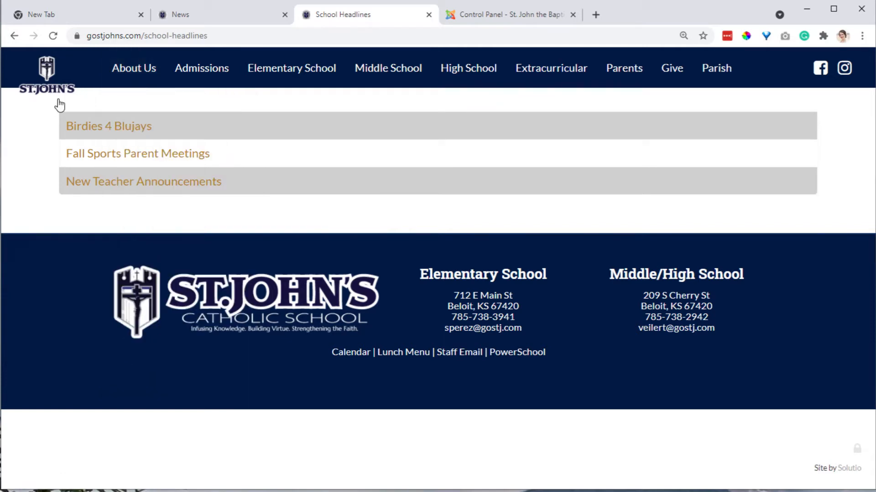
Open the News page's hero banner image in its own browser tab to examine its pixel dimensions.
left_click(231, 14)
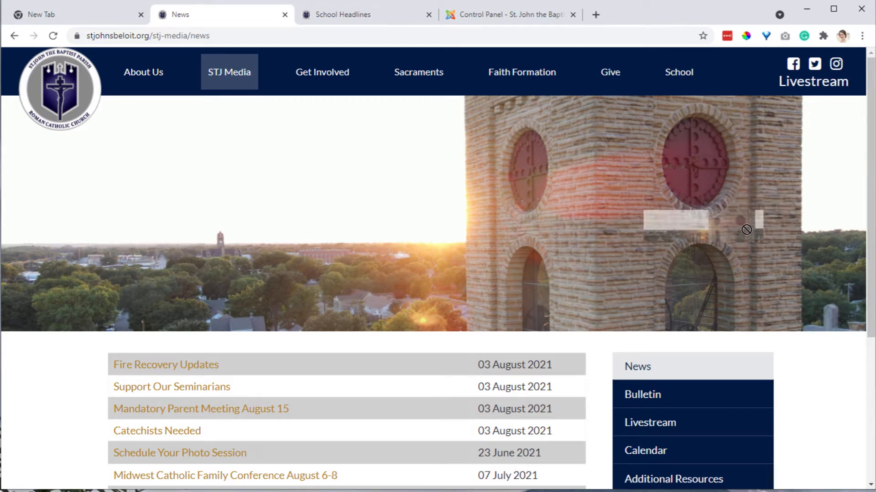
right_click(639, 177)
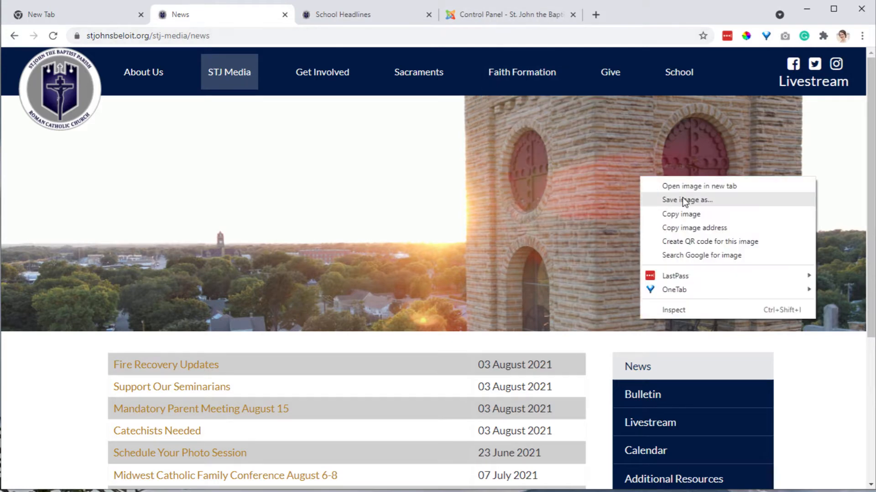
left_click(699, 187)
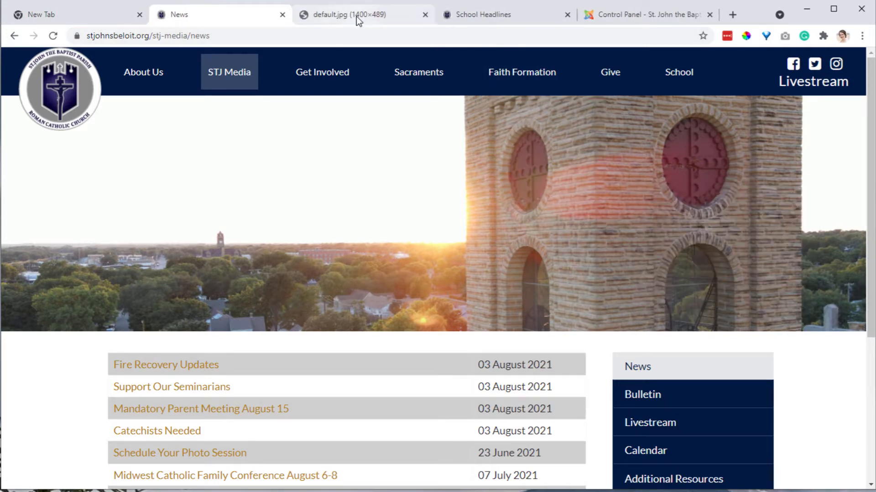
left_click(356, 17)
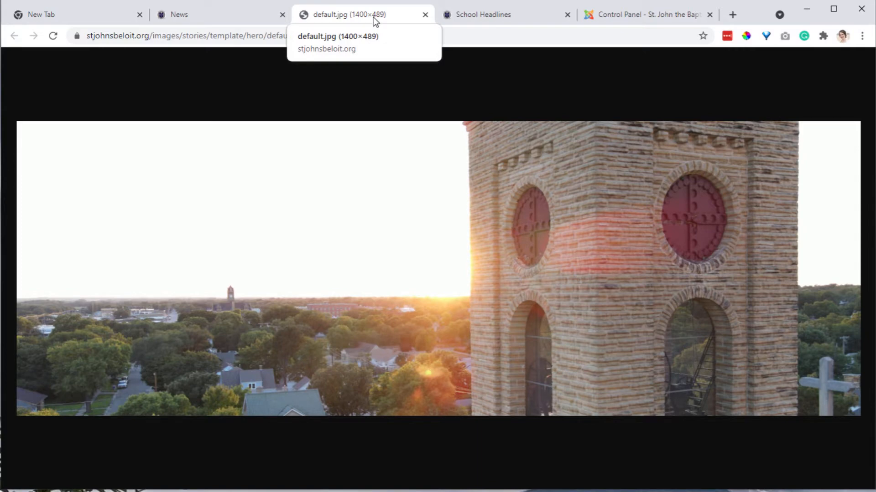
Check the Canva hero image shortcut on the Control Panel, and view the parish site's Livestream page banner.
left_click(640, 18)
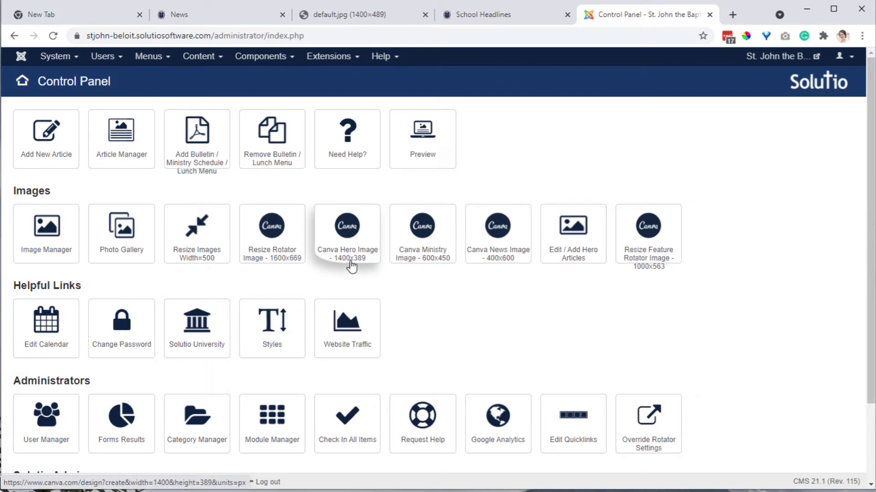
left_click(187, 15)
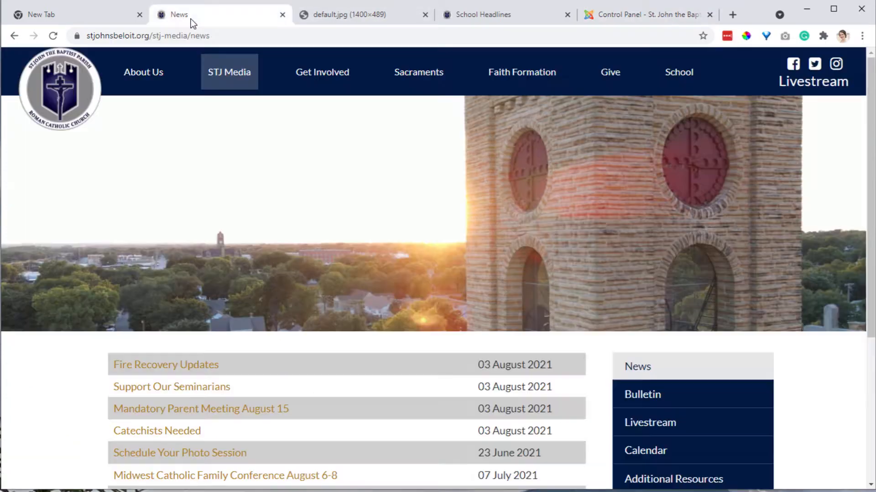
mouse_move(215, 84)
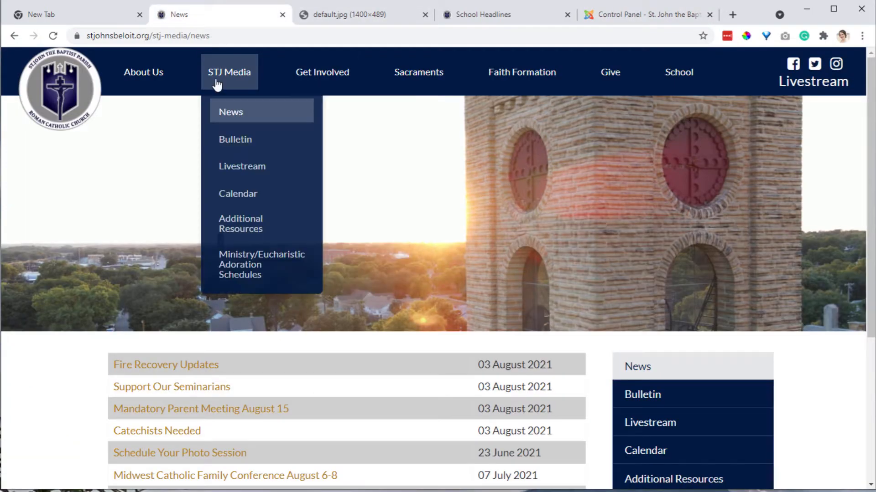
left_click(256, 176)
mouse_move(244, 121)
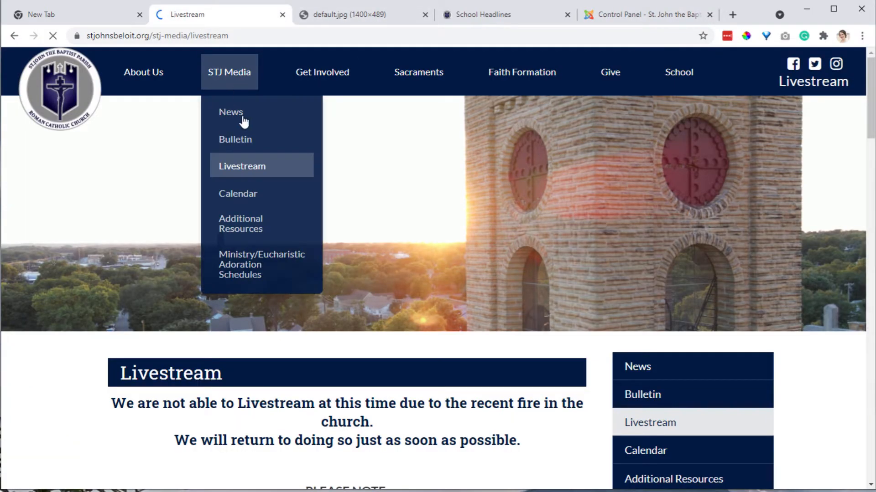
Go to the Prayer & Spiritual Life page and view its hero image in a separate browser tab.
mouse_move(322, 76)
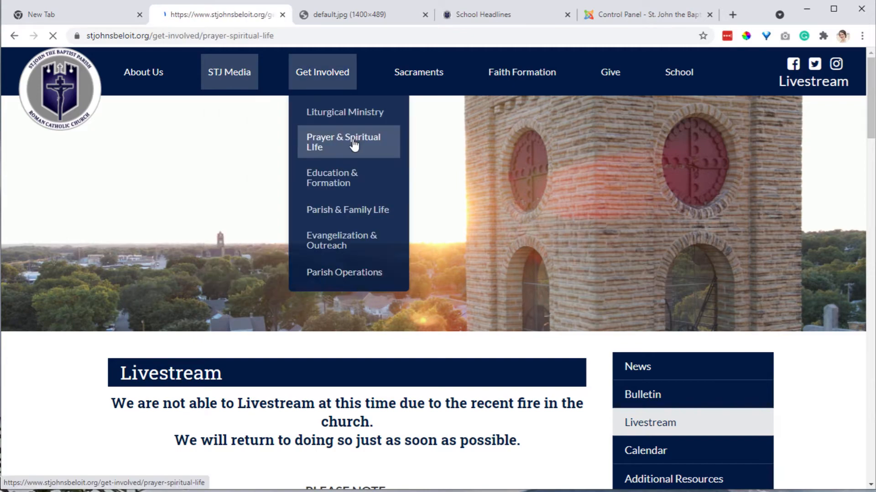
left_click(352, 143)
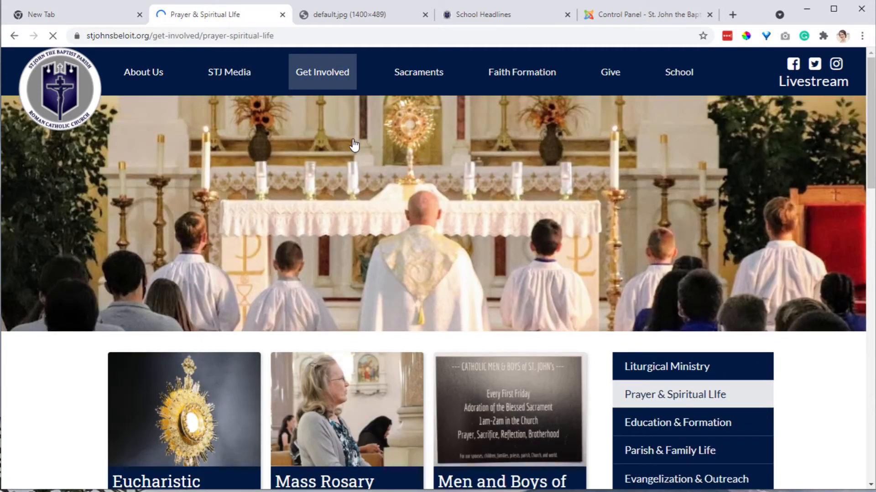
right_click(391, 204)
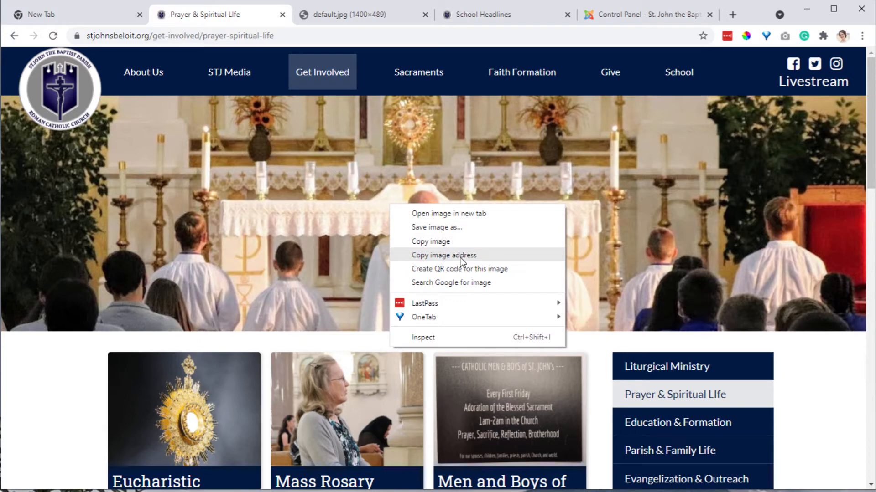
left_click(449, 214)
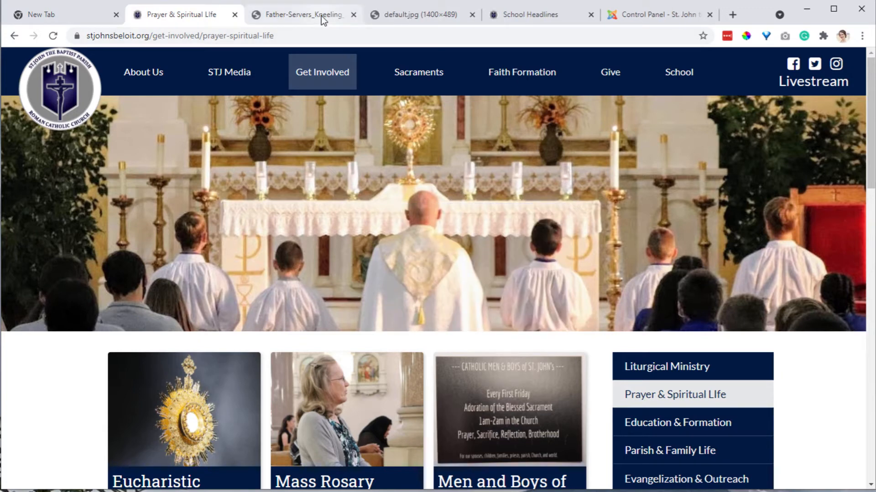
left_click(321, 15)
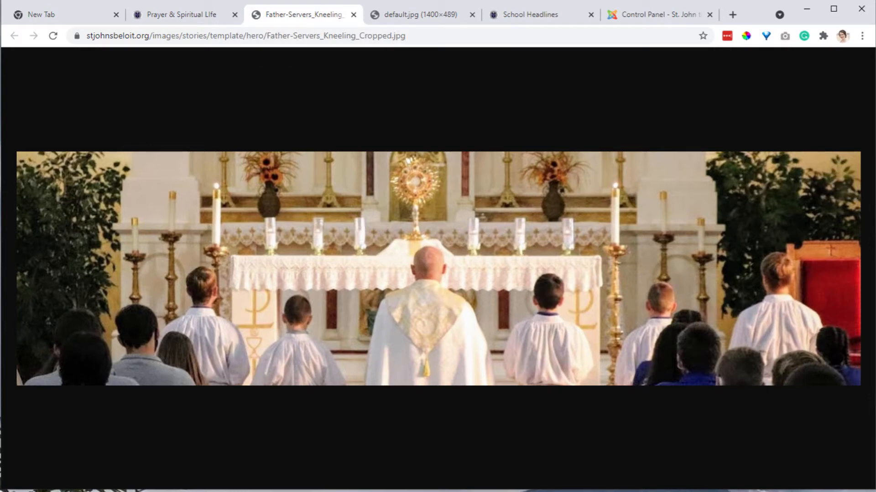
Narrow the browser window slightly and compare the default.jpg and Father-Servers_Kneeling_Cropped.jpg hero images with the Prayer & Spiritual Life page.
mouse_move(875, 192)
left_mouse_down()
mouse_move(857, 192)
mouse_move(869, 181)
mouse_move(866, 189)
left_mouse_up()
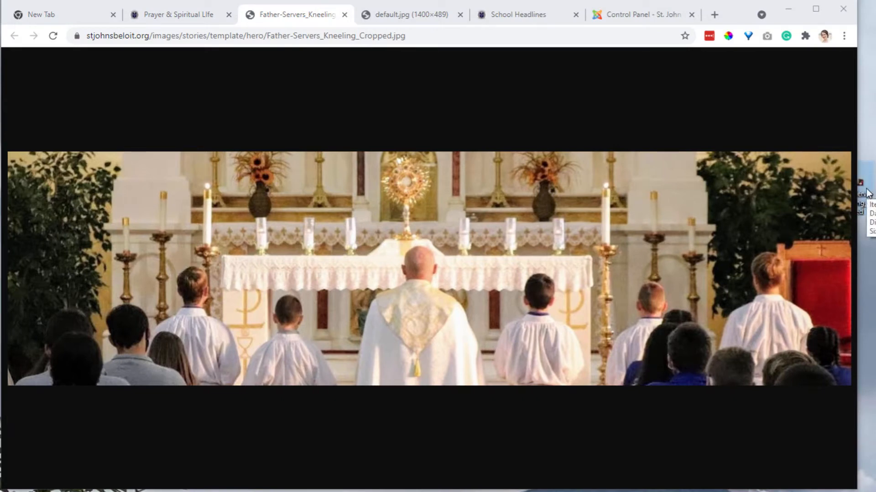
left_click(424, 15)
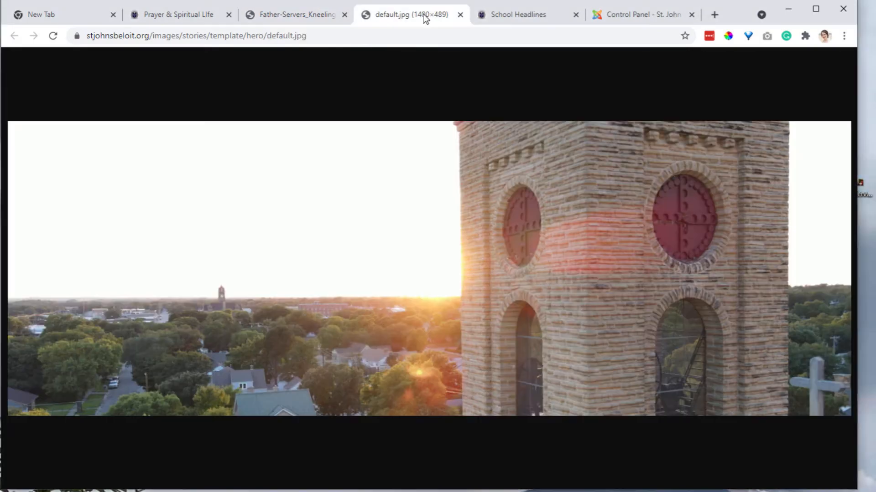
left_click(296, 15)
left_click(177, 18)
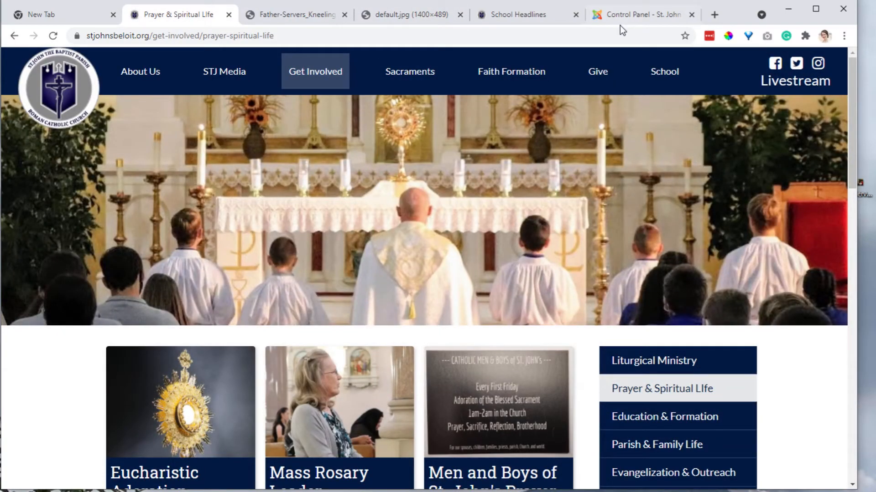
Close the browser tabs showing the default.jpg and Father-Servers_Kneeling_Cropped.jpg hero images.
left_click(332, 16)
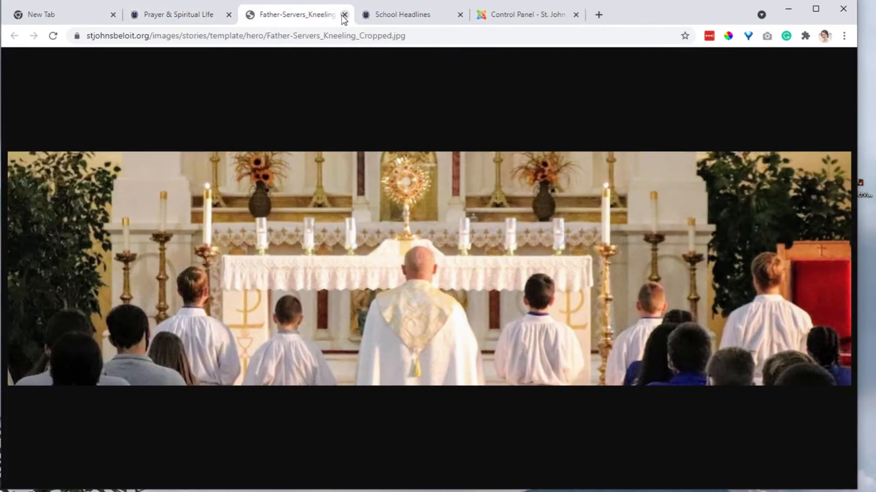
left_click(345, 14)
left_click(345, 15)
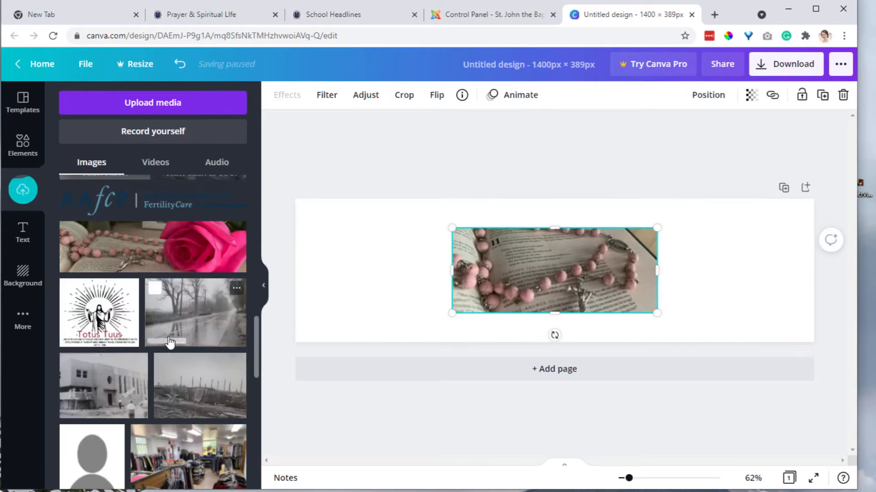
Place the uploaded rosary-and-rose and rosary-on-book photos on the 1400 × 389 px design, spaced apart one above the other.
scroll(168, 341, "up", 2)
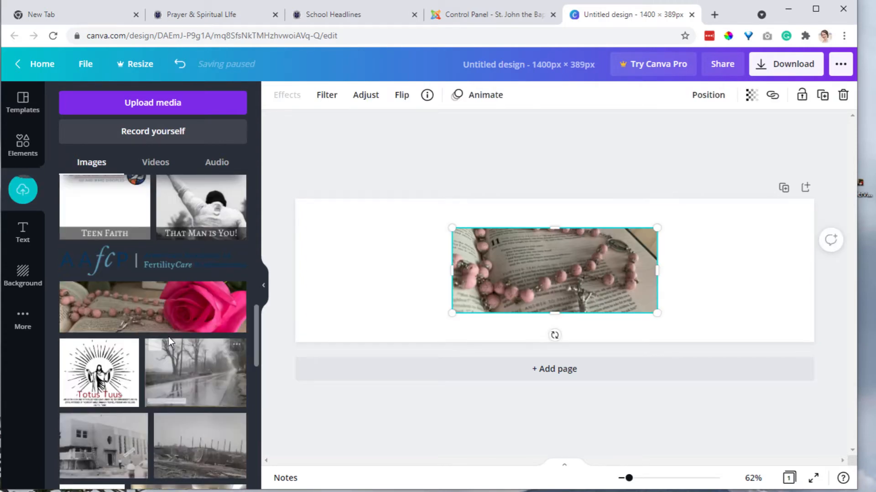
scroll(169, 338, "down", 10)
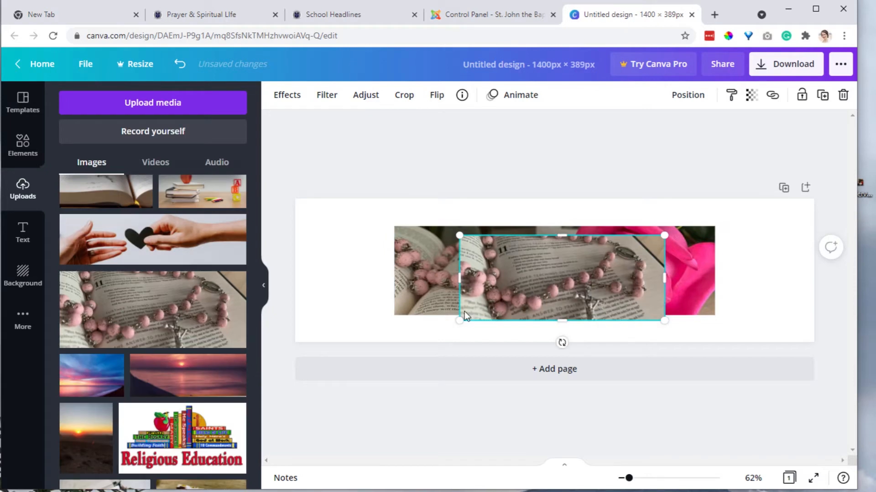
left_click_drag(467, 315, 394, 335)
left_click(680, 275)
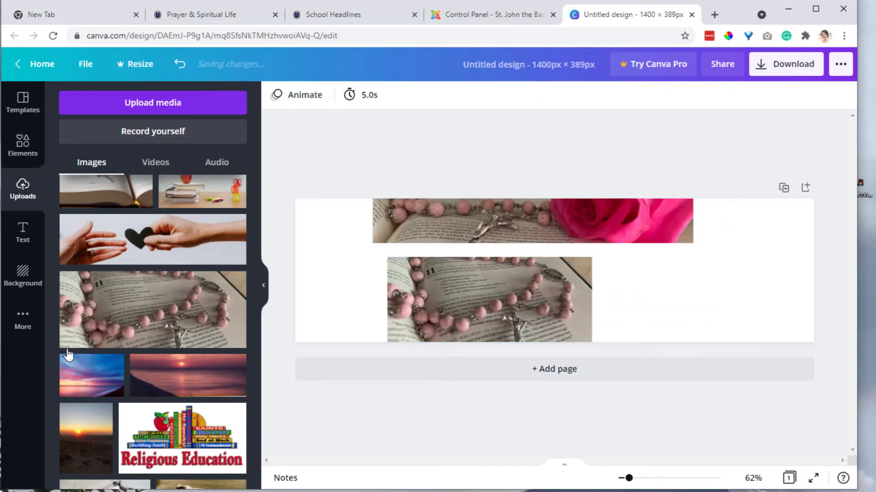
Replace the rosary photos with the uploaded photo of hands forming a heart, and enlarge it to span the full banner width.
scroll(176, 352, "down", 2)
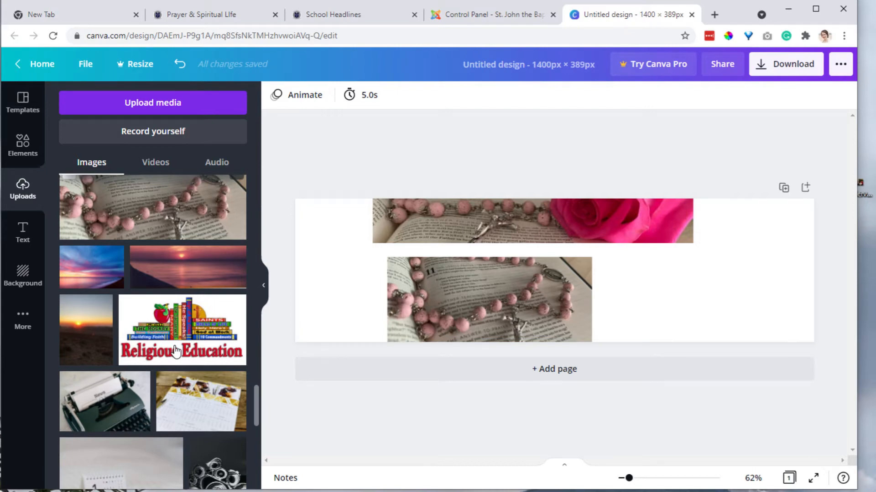
scroll(176, 352, "down", 14)
scroll(176, 352, "up", 6)
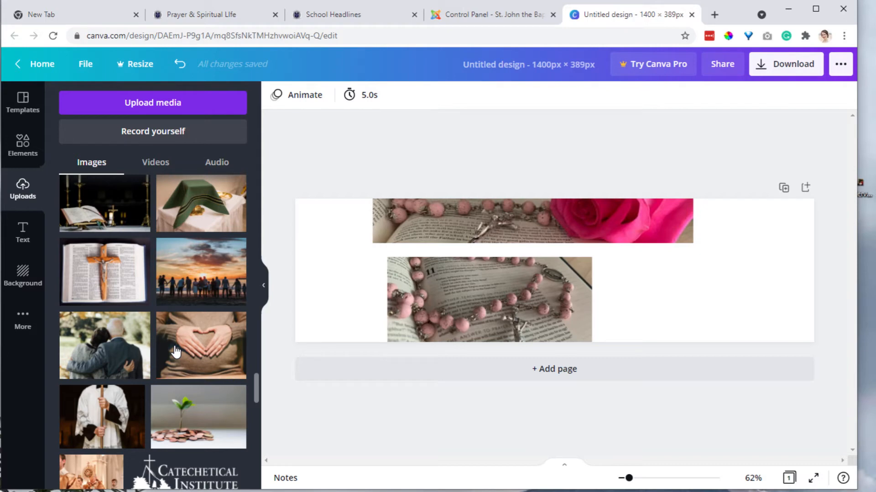
left_click(539, 230)
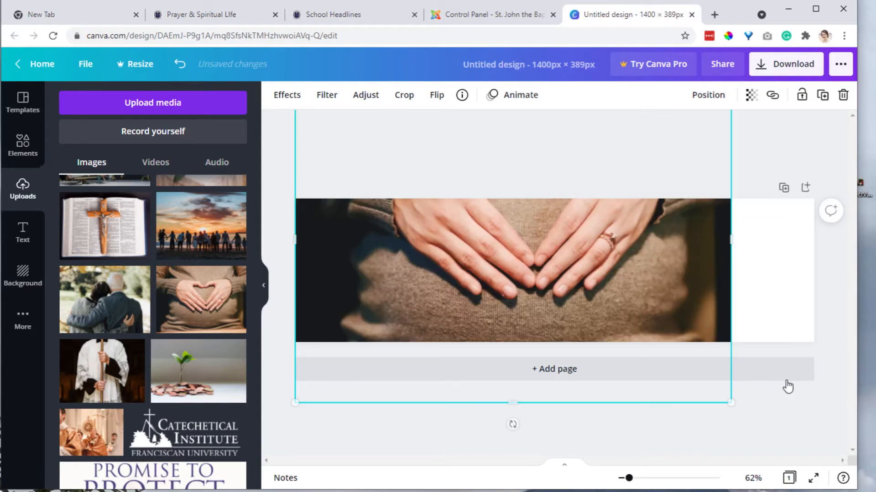
left_click_drag(788, 387, 839, 403)
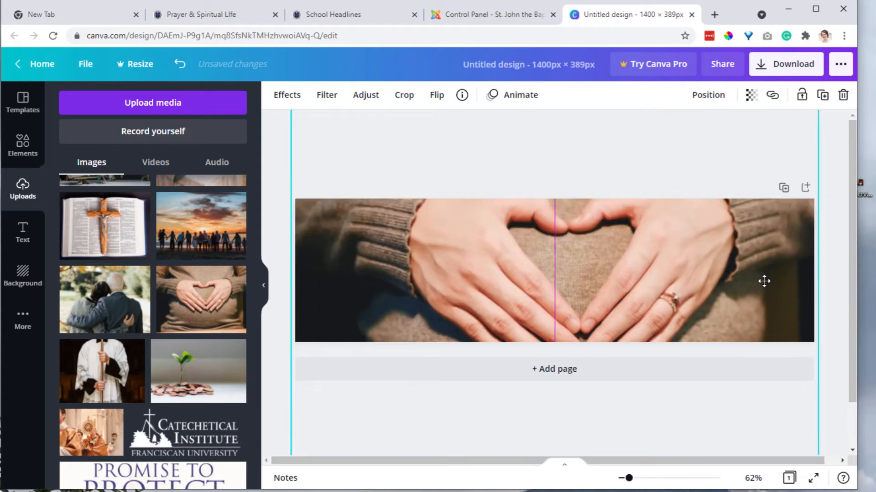
Reposition the enlarged hands photo so the heart shape sits within the visible banner area.
left_click_drag(763, 281, 765, 286)
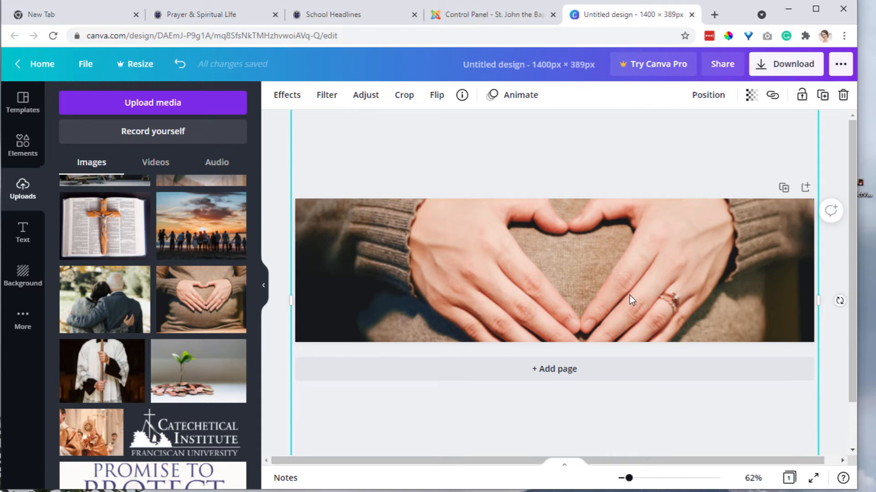
left_click_drag(630, 297, 605, 294)
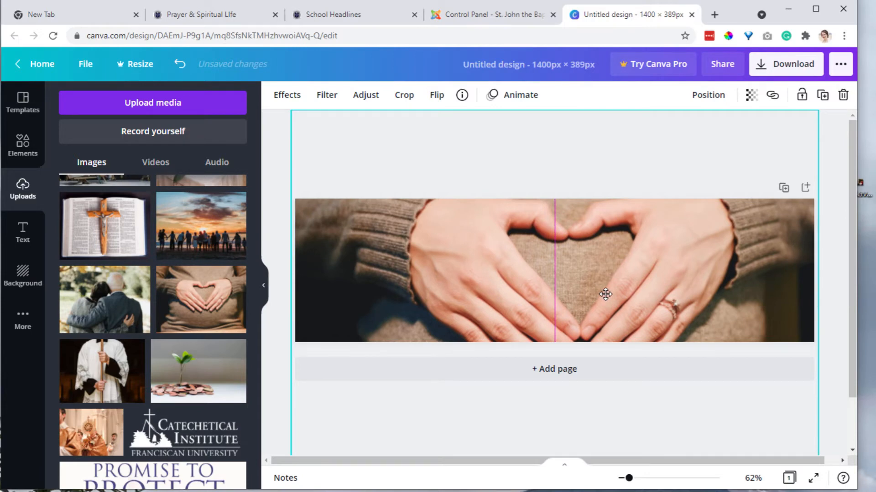
left_click(830, 226)
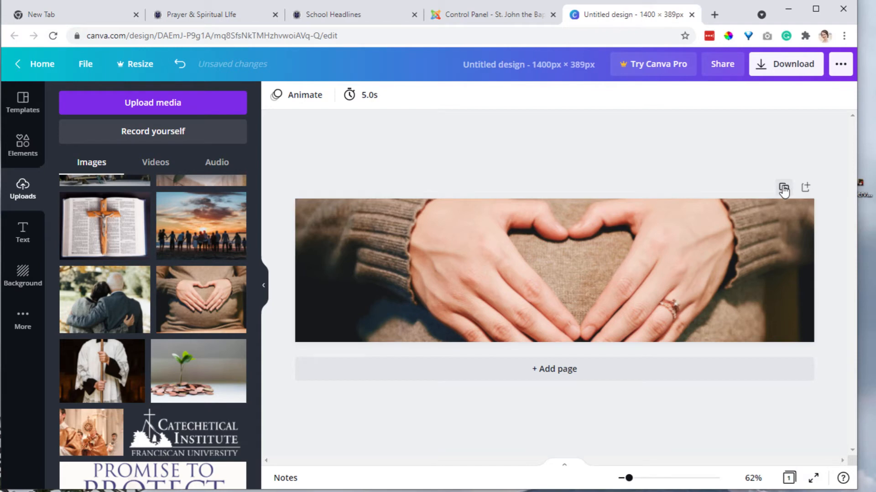
Duplicate the finished banner page and delete the hands photo from the copy.
left_click(783, 188)
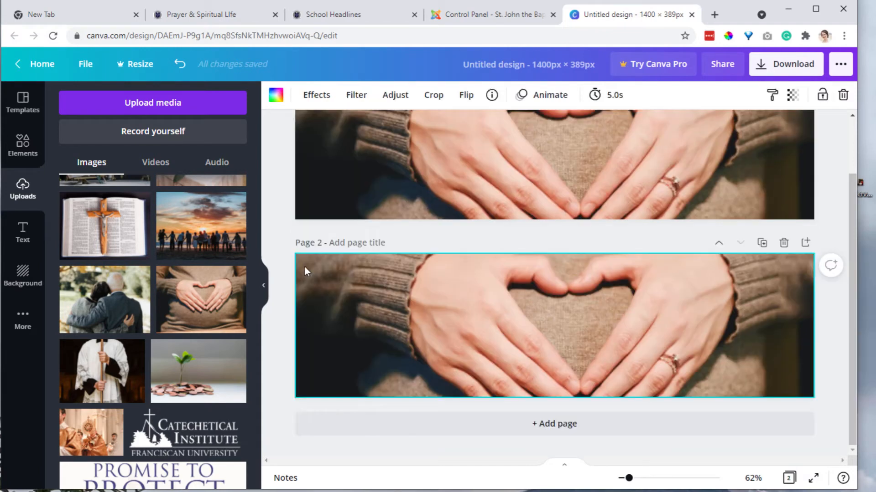
double_click(338, 283)
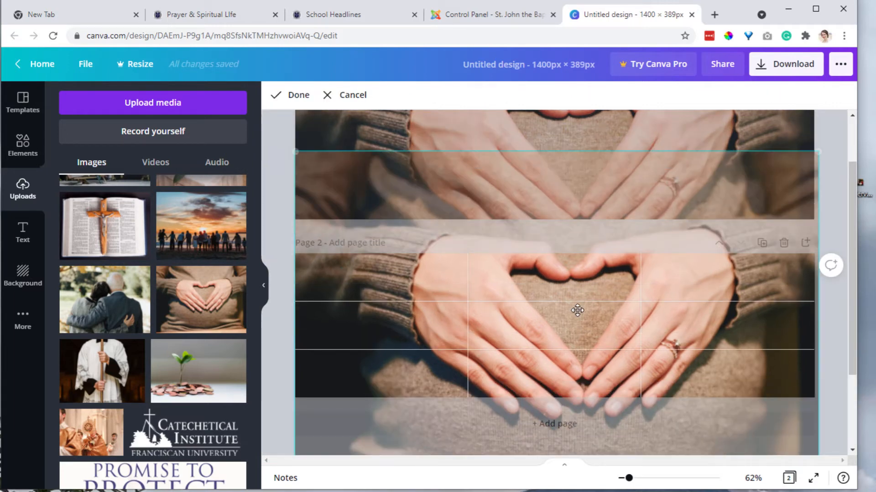
key("Delete")
Place the hands photo on page 2 and enlarge it to fill about the right two-thirds, leaving the left side blank.
left_click_drag(547, 302, 710, 298)
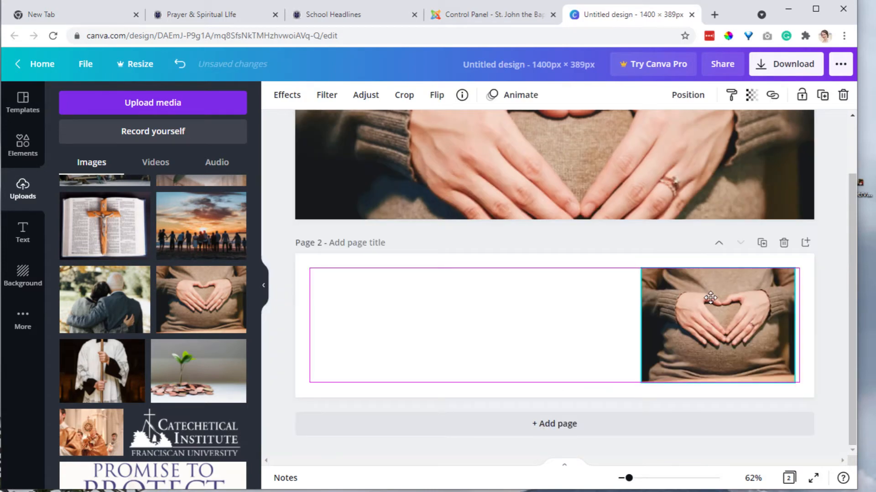
left_click_drag(710, 298, 639, 301)
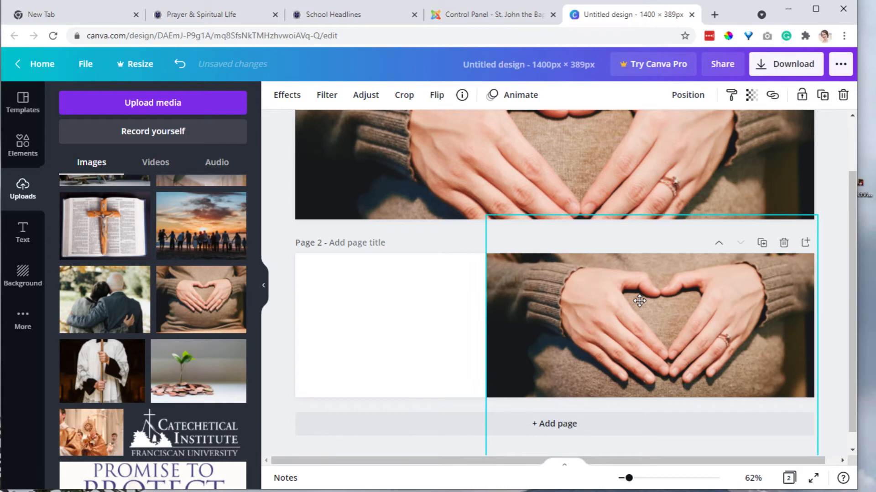
left_click(373, 319)
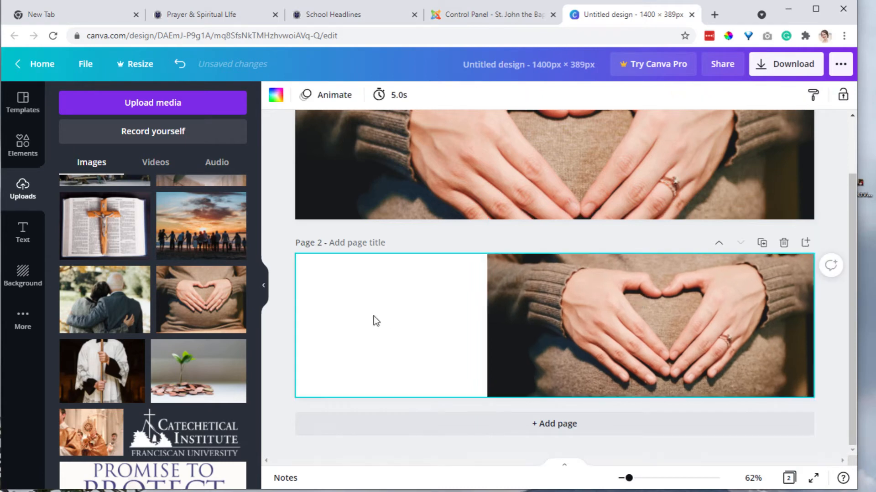
Add a heading reading "Family" in the blank area on the left of page 2.
left_click(41, 245)
left_click_drag(130, 158, 395, 351)
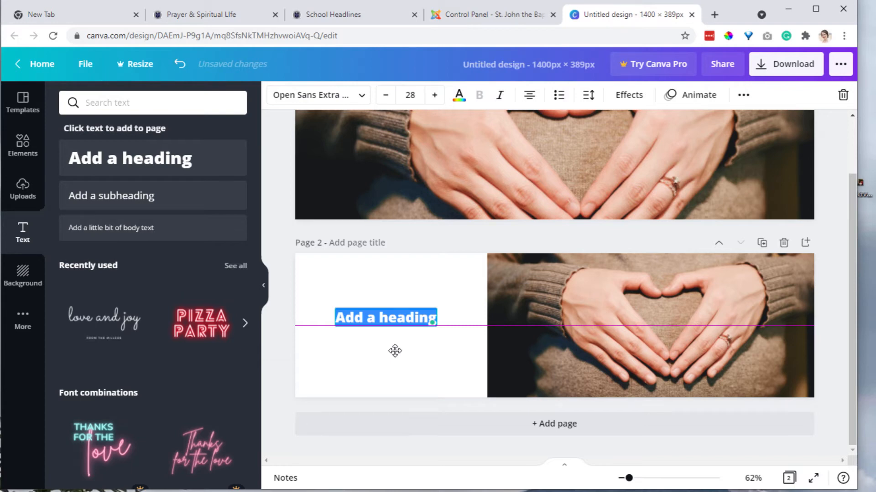
type("Family")
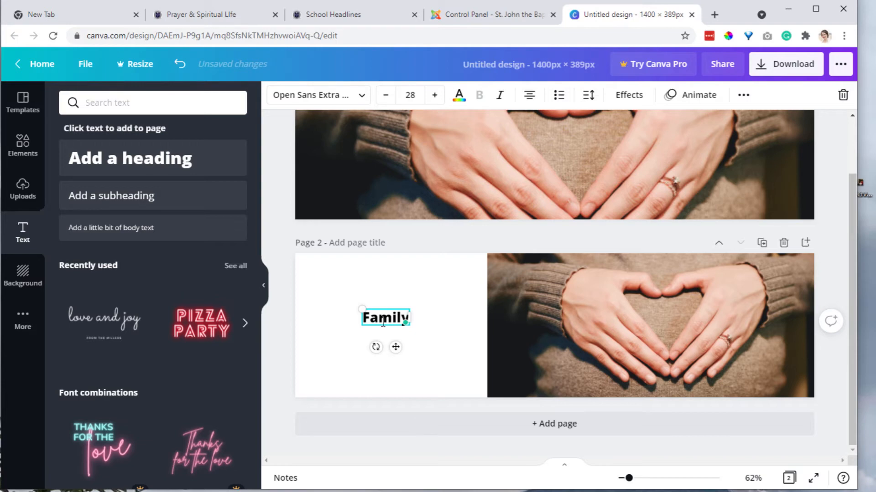
Complete the page 2 heading as "Family Ministry" in Montserrat, about size 56.8 on two lines, centred in the blank area.
type(" Ministry")
key("ctrl+a")
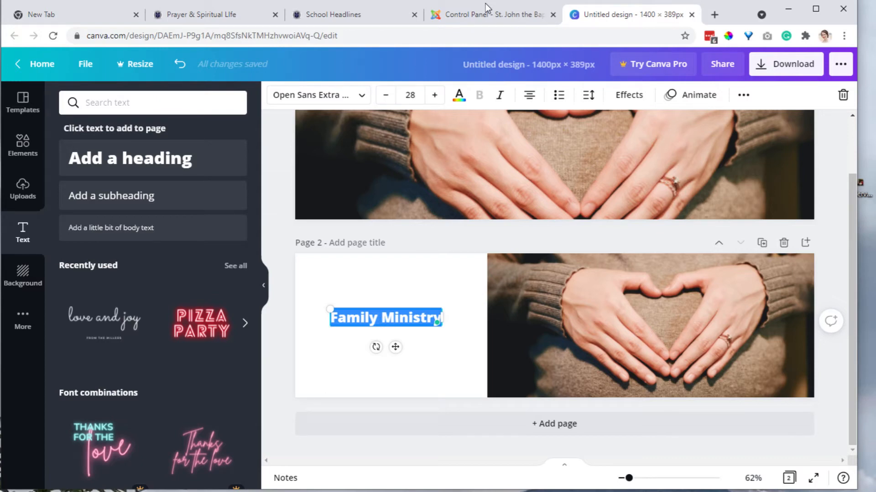
left_click(318, 95)
type("mont")
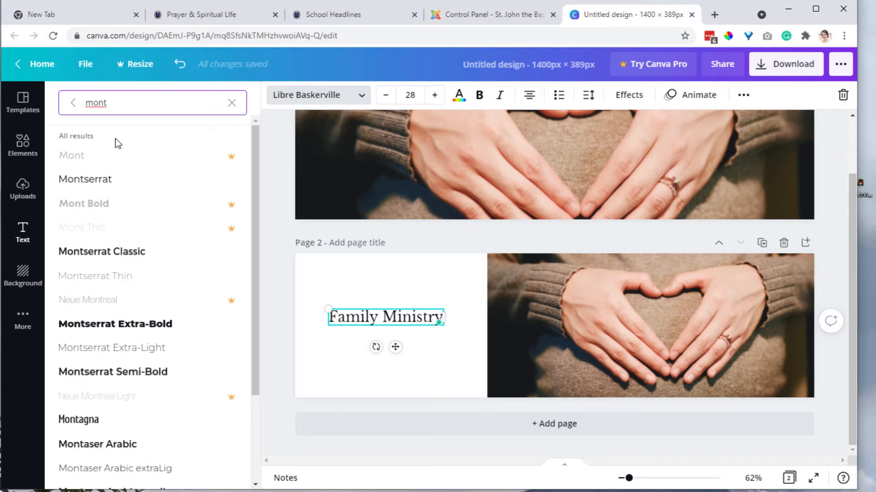
left_click(85, 179)
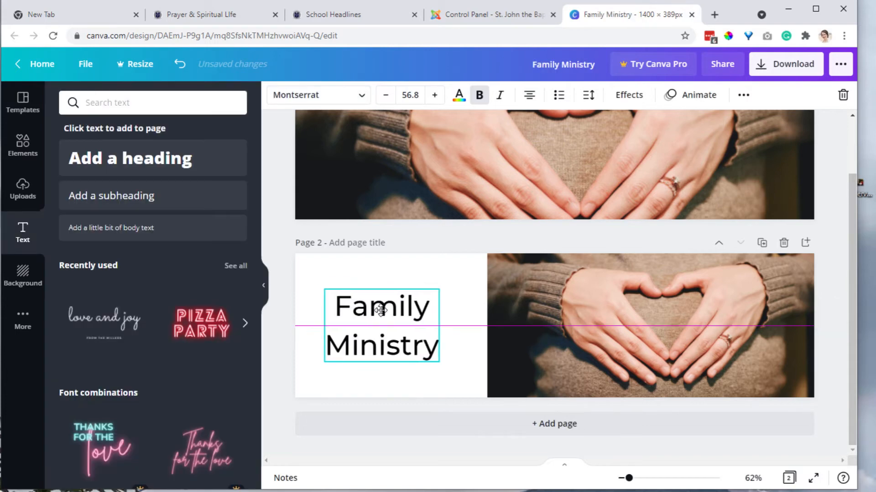
left_click_drag(379, 310, 382, 311)
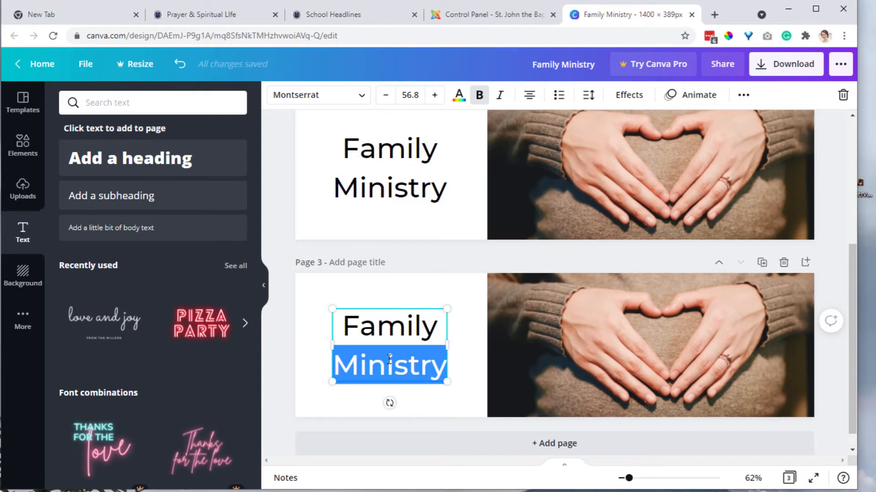
left_click(395, 342)
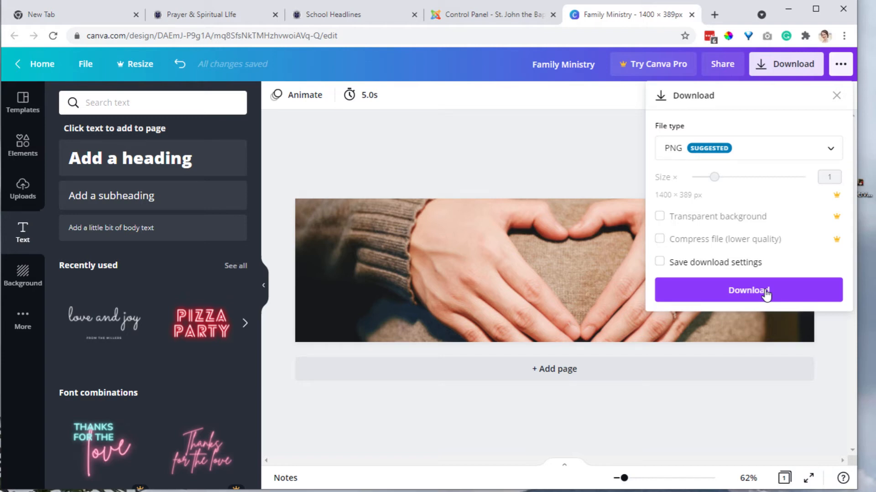
Download the hands banner as a PNG and open the "Hero - Example" article in the website admin's Article Manager.
left_click(767, 295)
left_click(490, 15)
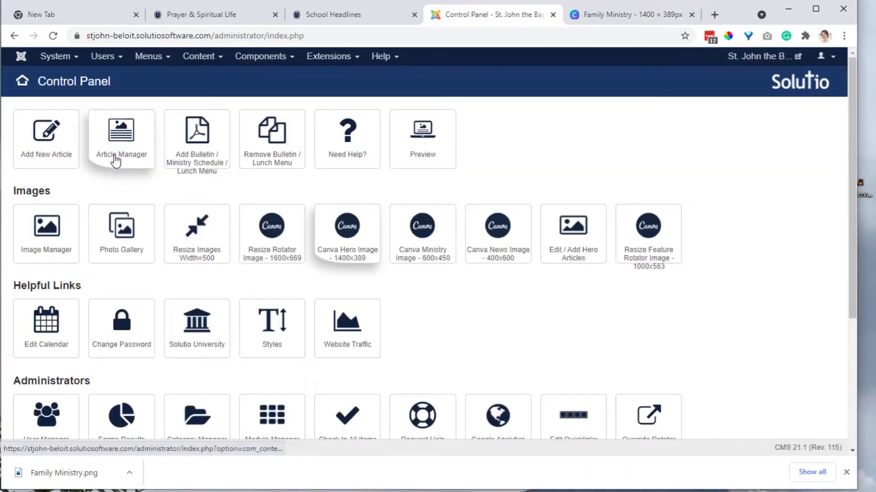
left_click(116, 159)
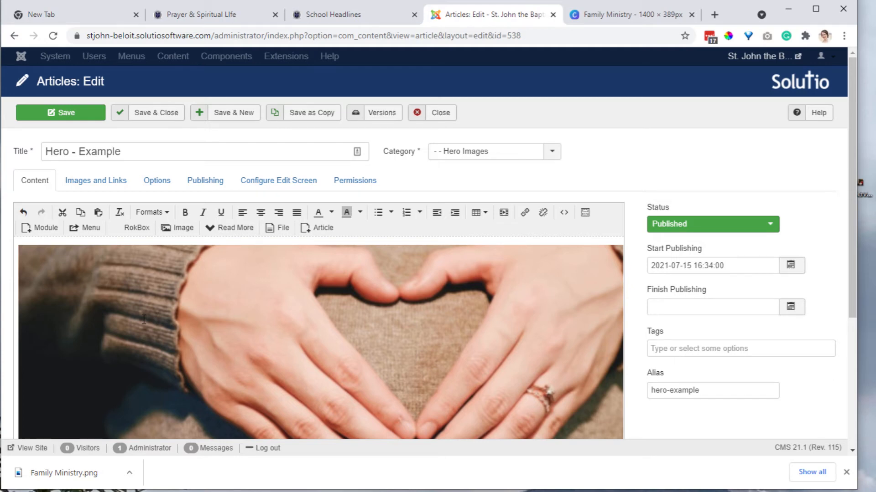
left_click(144, 319)
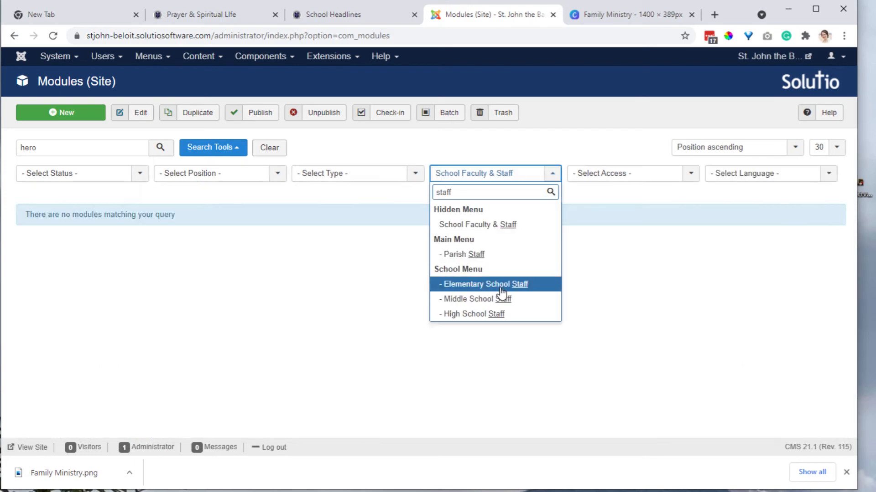
Filter the hero modules by the Elementary School Staff menu item and browse the other school pages in the filter.
left_click(501, 285)
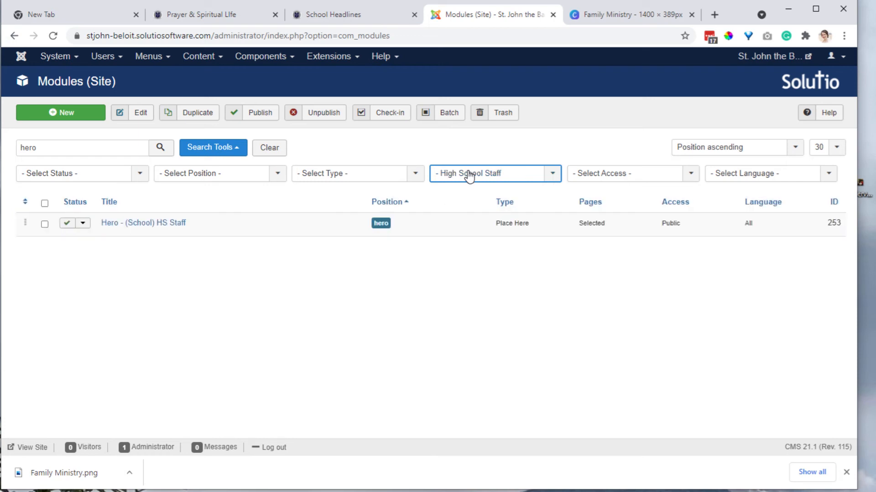
left_click(468, 174)
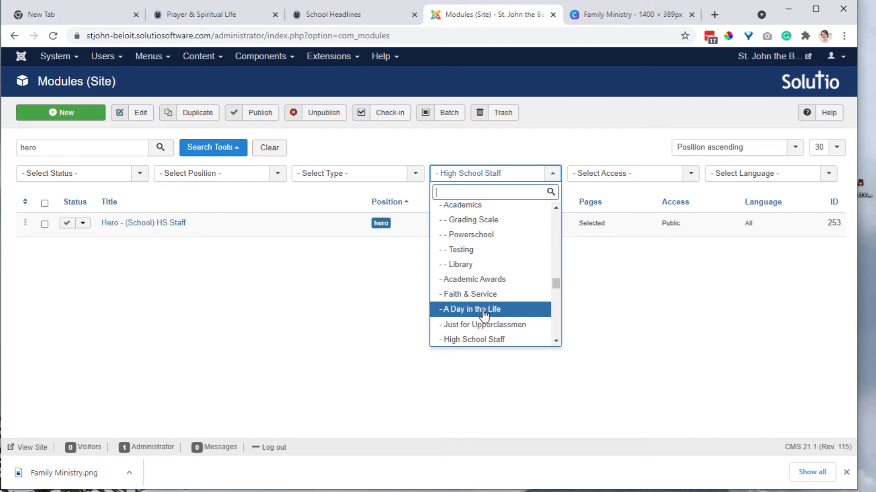
scroll(109, 267, "down", 2)
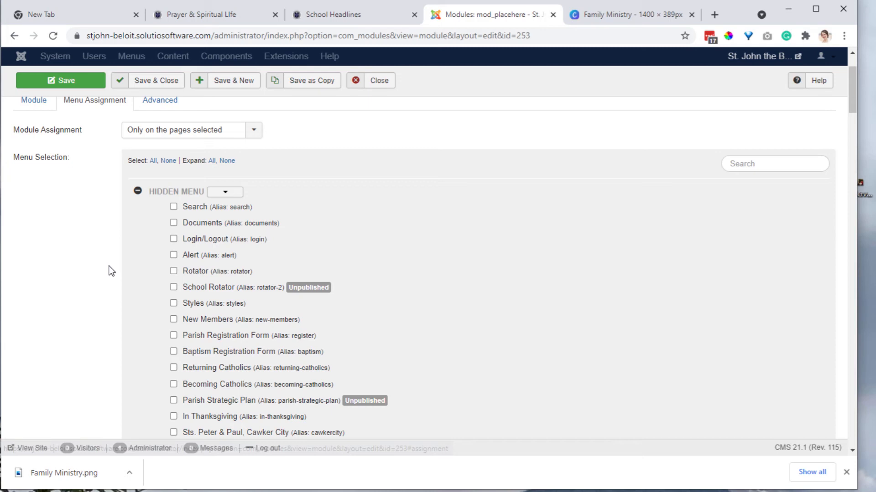
Search the site modules for "lunch".
type("e")
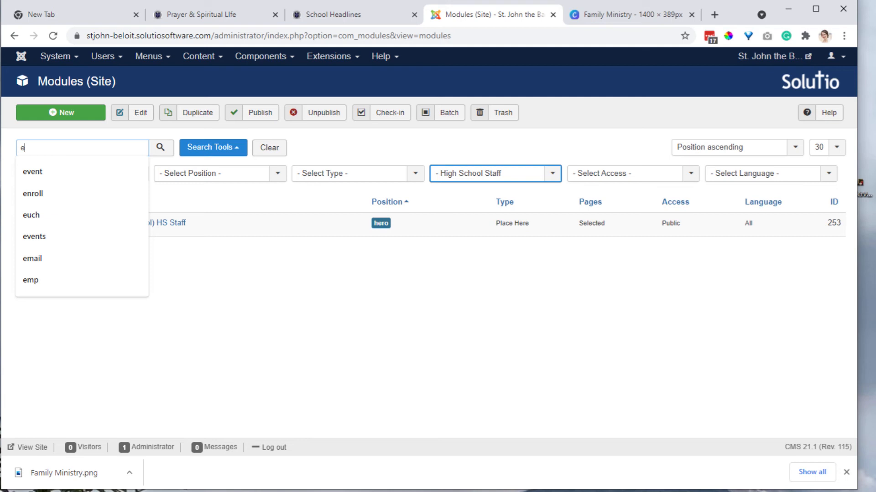
key("BackSpace")
type("lunch")
key("Return")
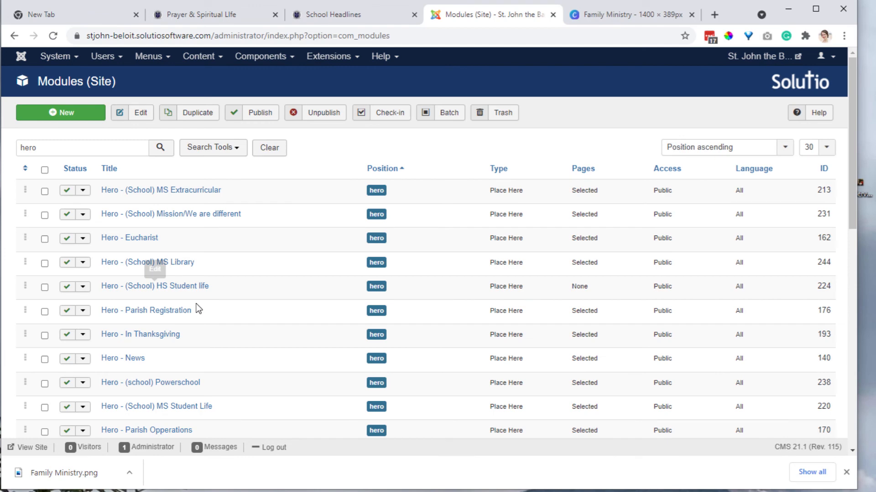
Find and open the "Hero - Daily Announcements" module in the hero module list and set its status to Published.
scroll(200, 319, "down", 7)
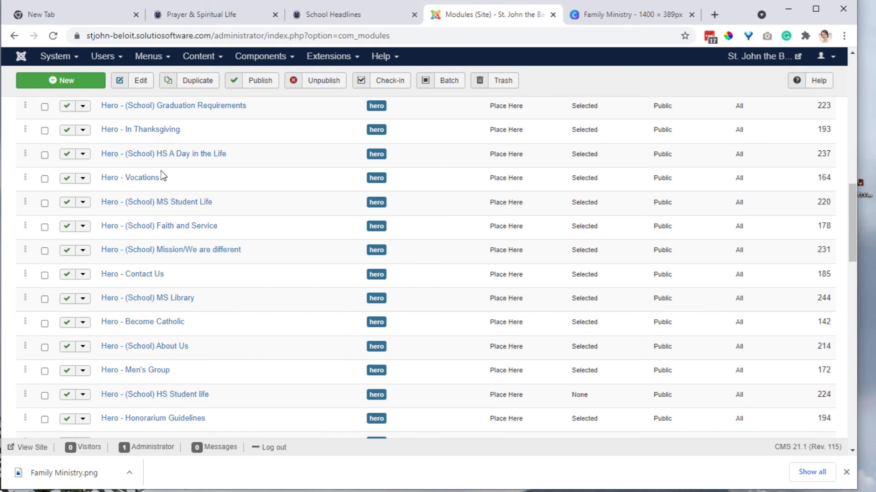
scroll(160, 171, "down", 5)
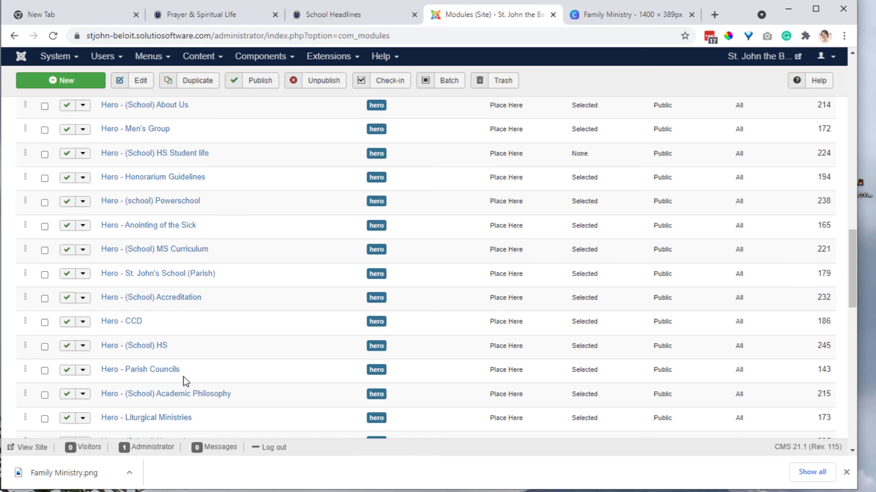
scroll(185, 378, "down", 8)
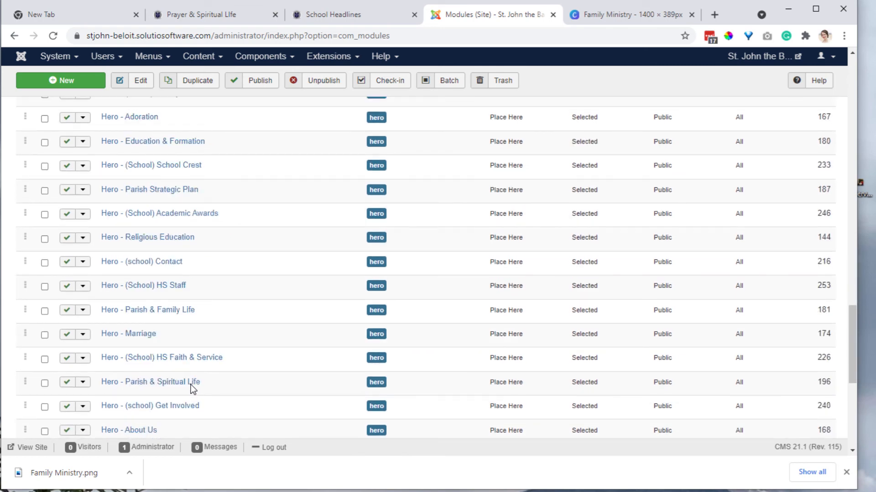
scroll(193, 389, "down", 7)
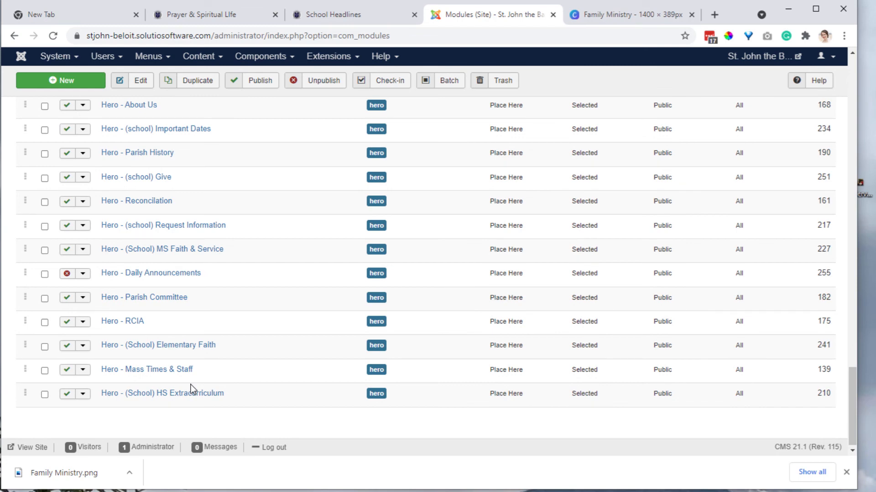
left_click(152, 273)
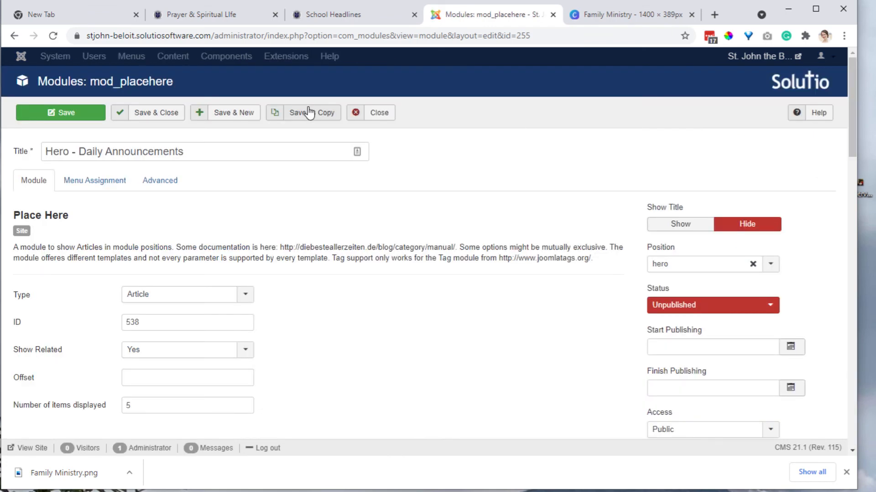
left_click(81, 315)
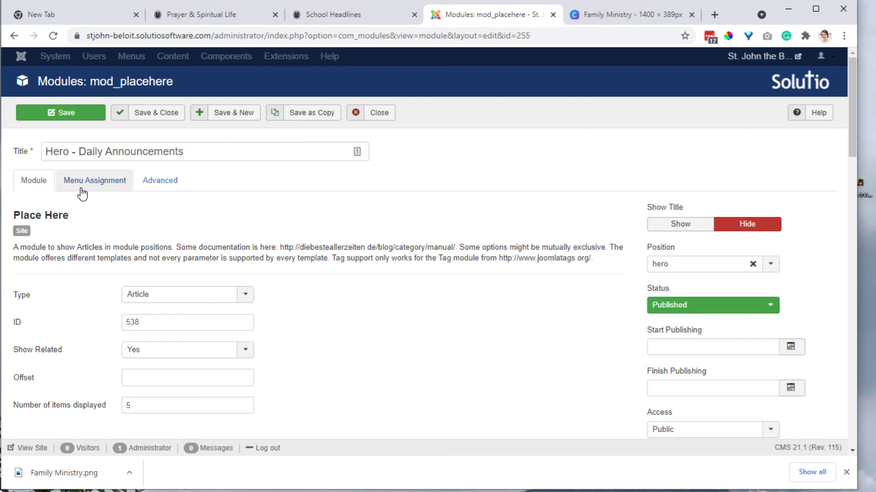
Check the module's menu assignment by collapsing the upper menus down to the Daily Announcements entry, and save the module.
left_click(82, 188)
left_click(137, 288)
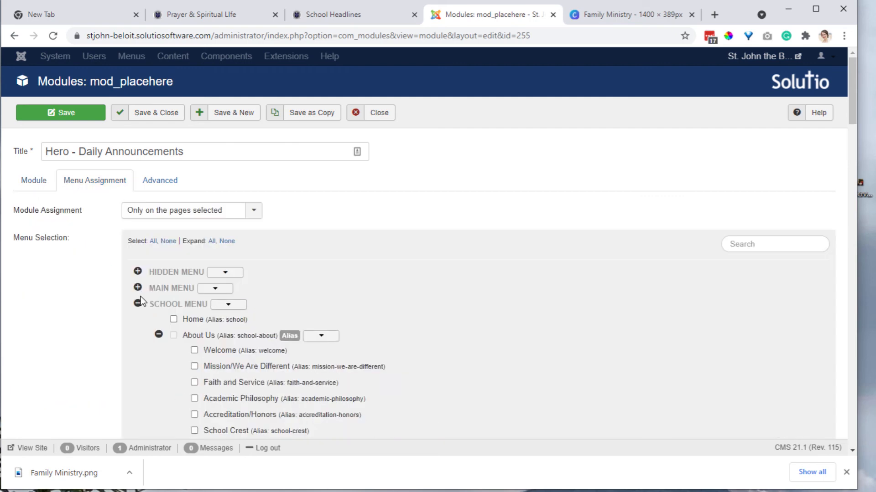
left_click(138, 302)
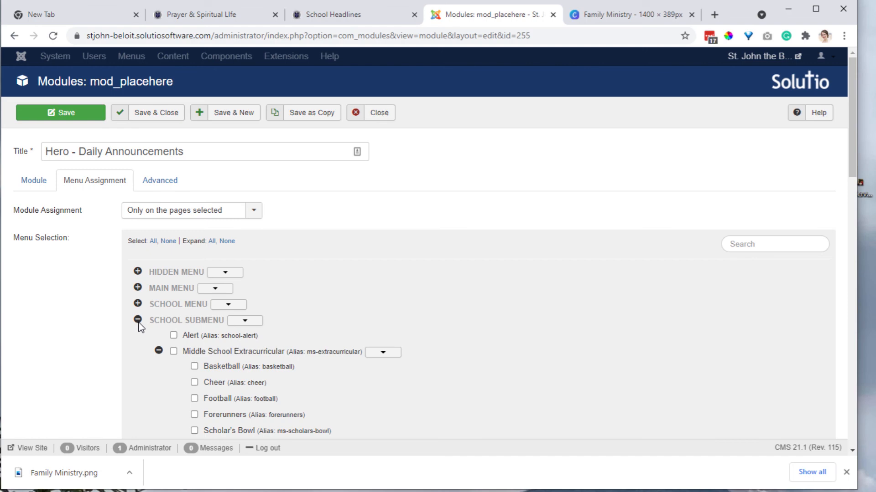
scroll(138, 328, "down", 10)
scroll(139, 329, "up", 1)
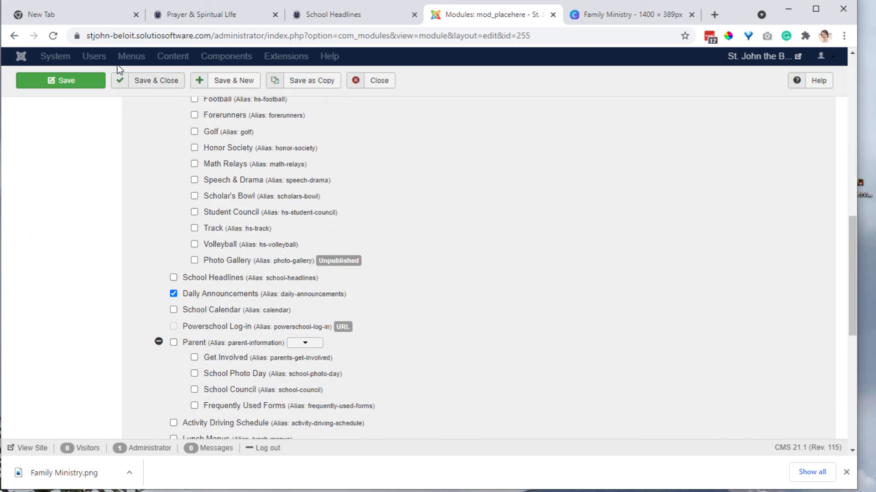
Open the school homepage in the live website and look through it for a link to the daily announcements.
left_click(333, 15)
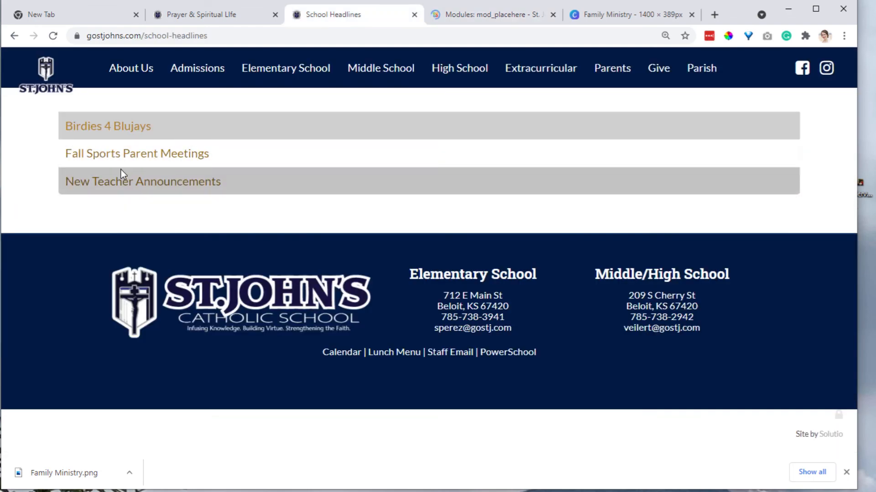
left_click(41, 82)
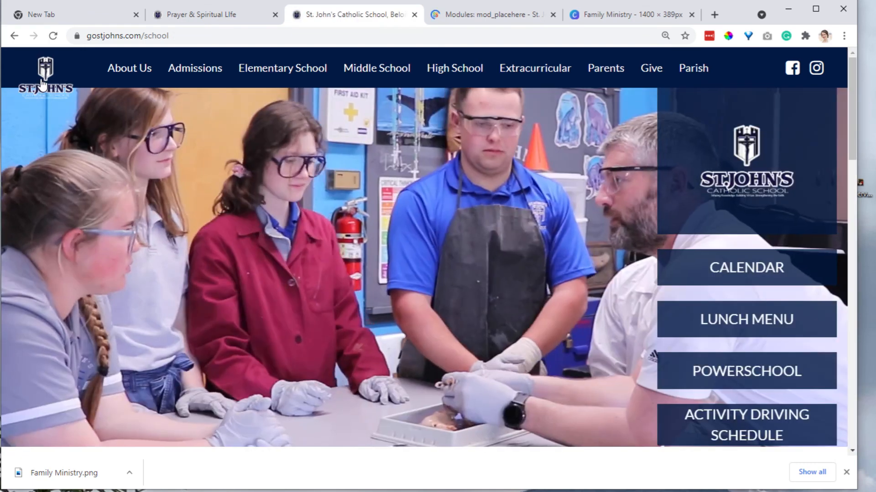
scroll(566, 358, "down", 5)
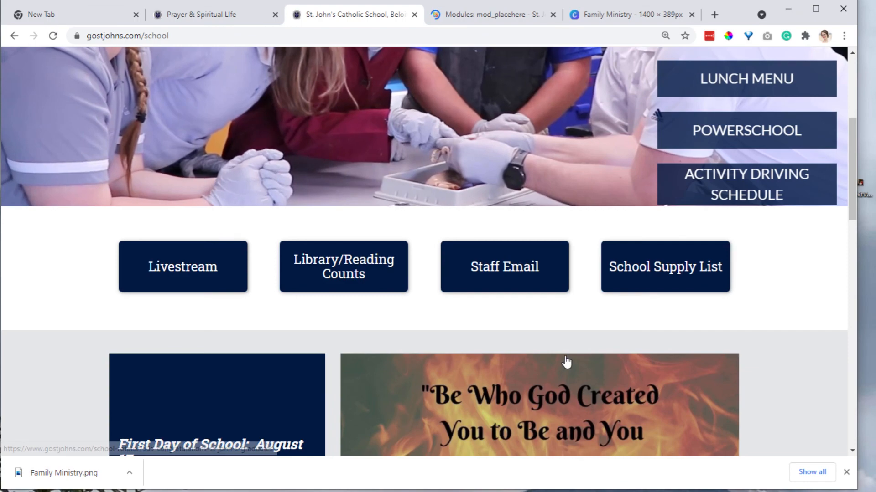
scroll(647, 340, "down", 15)
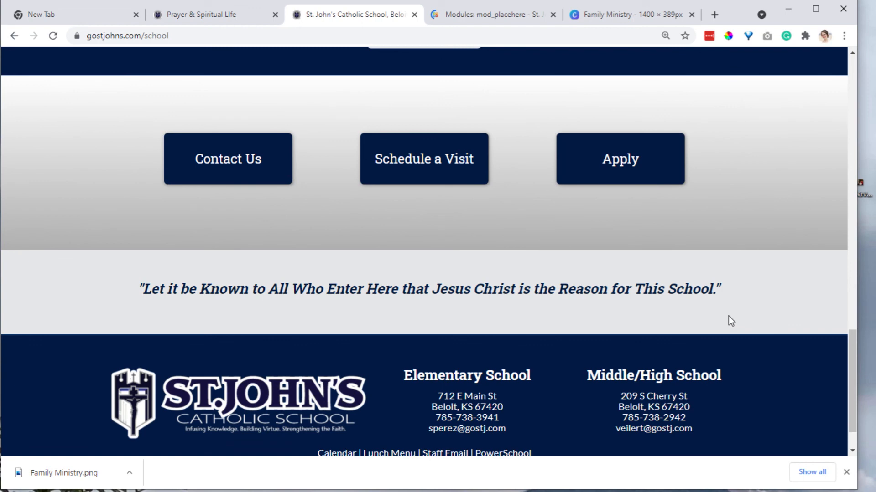
Copy the Daily Announcements alias from the module's menu assignment and open gostjohns.com/daily-announcements to check its hero banner.
scroll(92, 361, "down", 15)
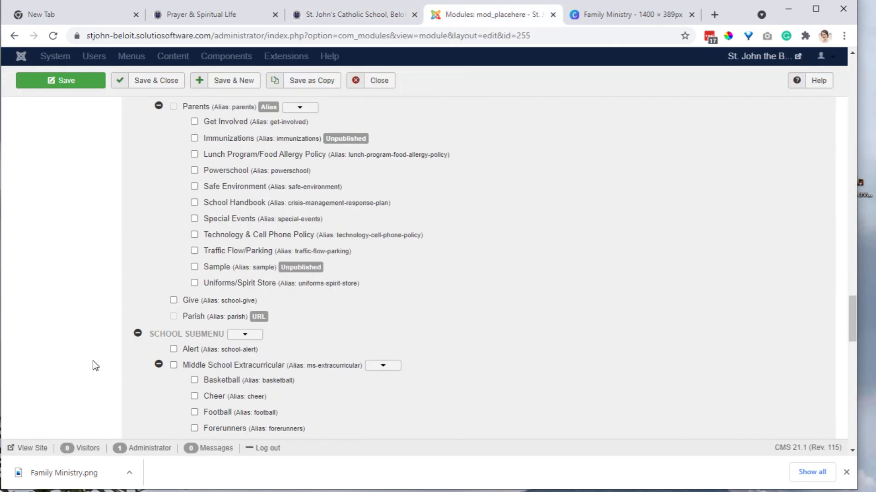
scroll(92, 360, "down", 10)
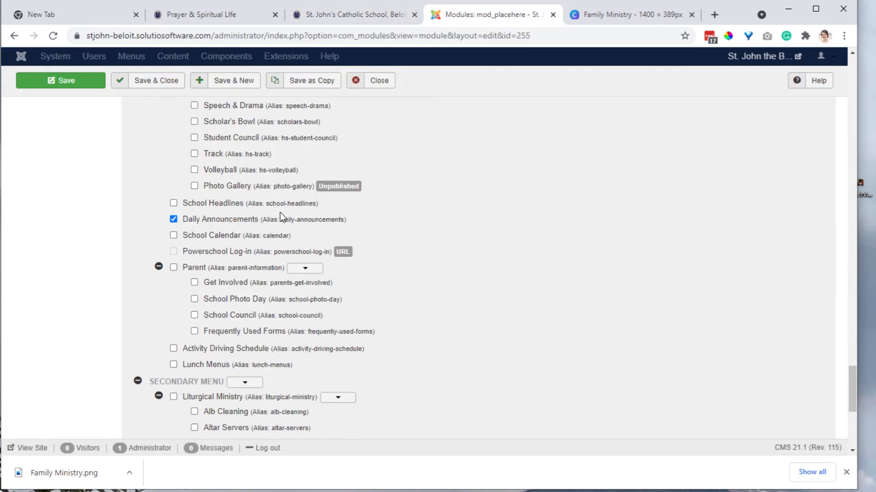
left_click_drag(283, 219, 345, 223)
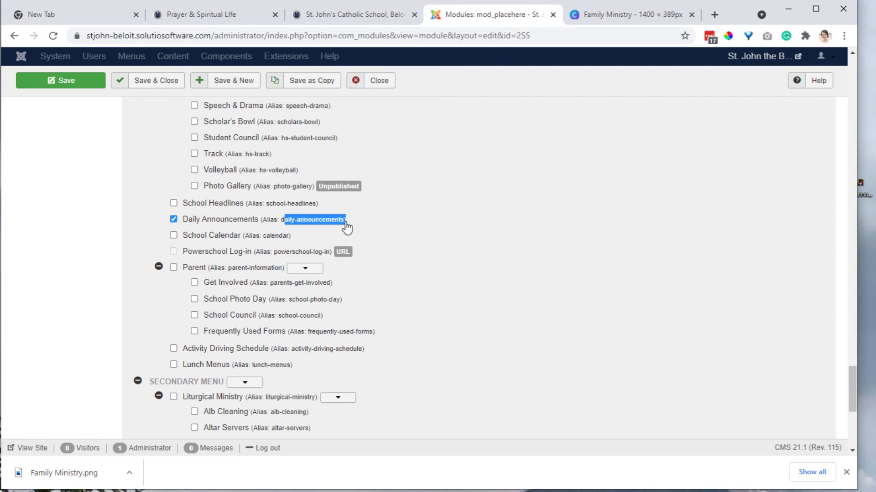
left_click(349, 15)
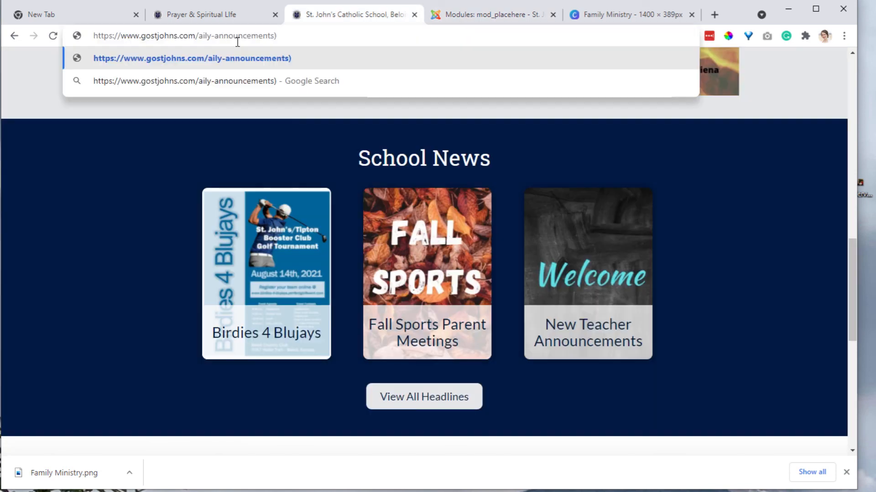
key("BackSpace")
key("ctrl+Left")
key("ctrl+Left")
type("d")
key("Return")
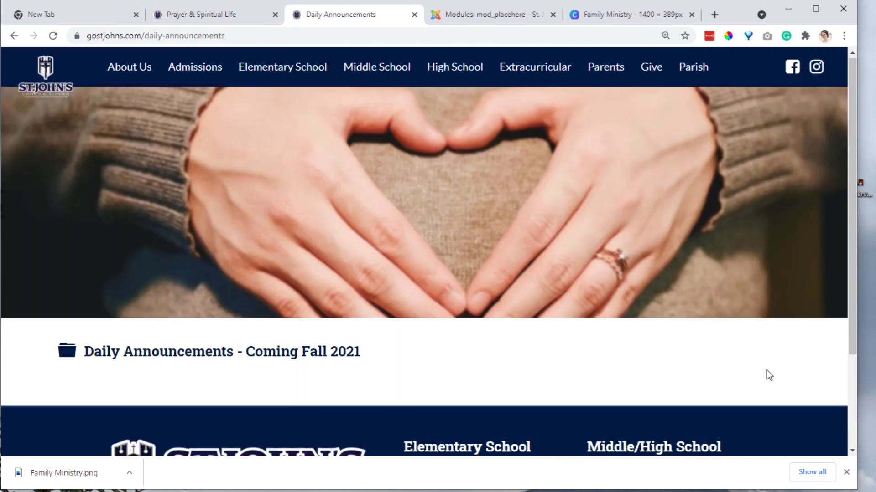
Return to the Daily Announcements module in the admin and review its article ID, menu assignment and title.
left_click(452, 23)
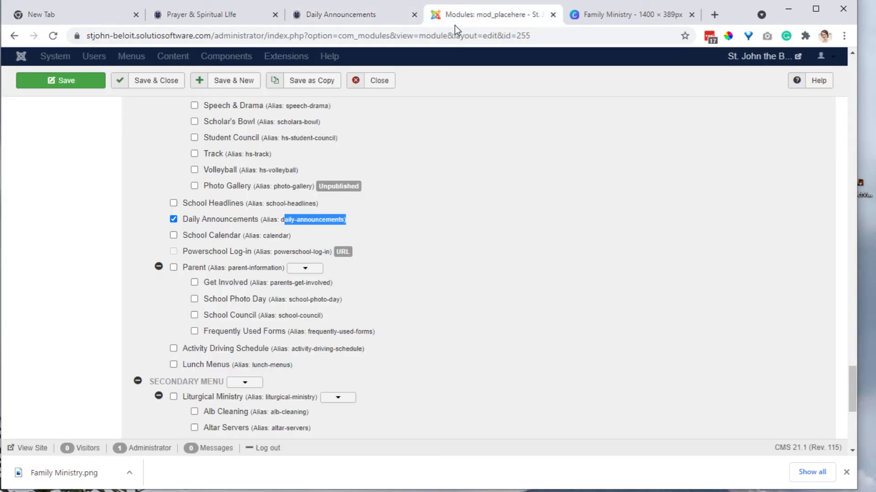
scroll(110, 200, "up", 15)
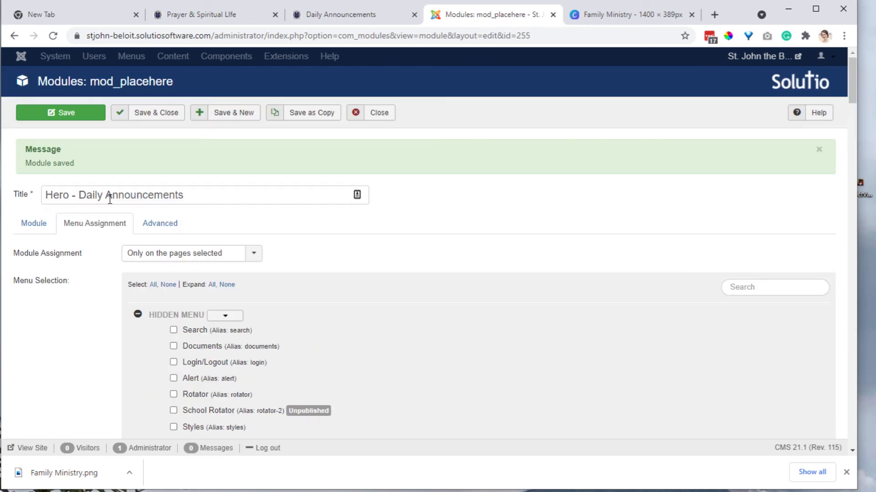
left_click(34, 223)
left_click_drag(153, 367, 101, 358)
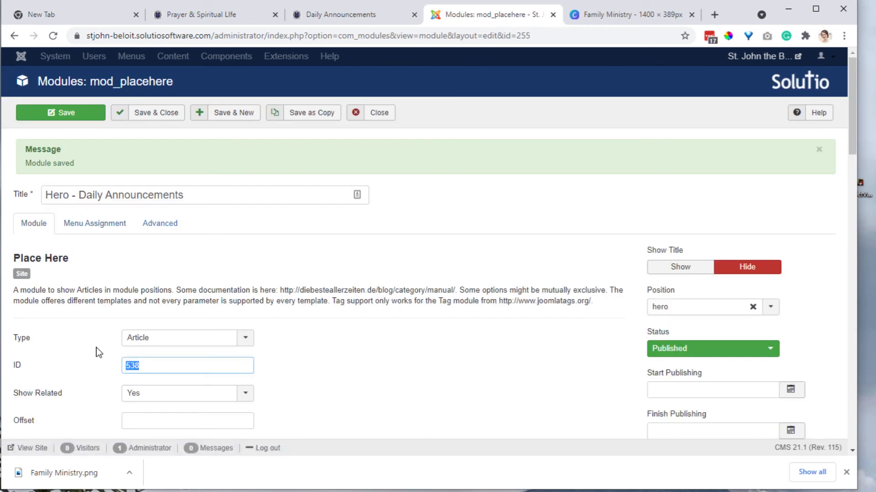
left_click(113, 237)
scroll(190, 356, "down", 15)
scroll(191, 357, "up", 15)
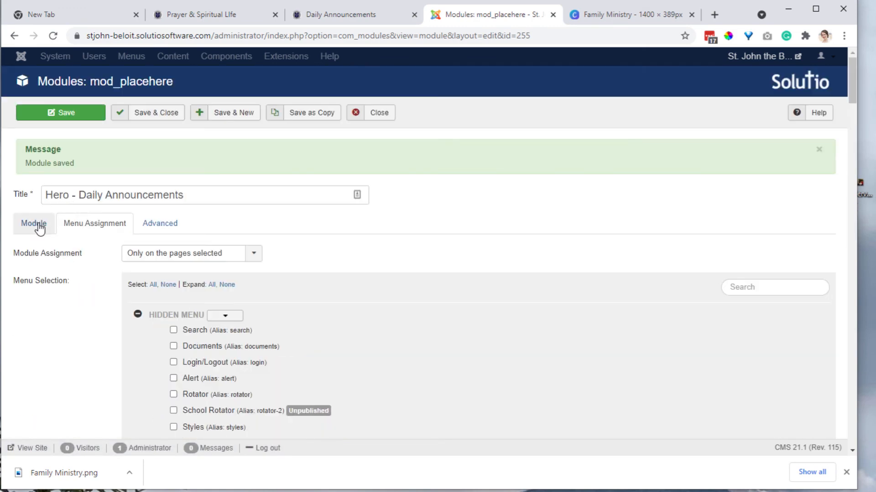
left_click(36, 225)
left_click_drag(76, 195, 366, 194)
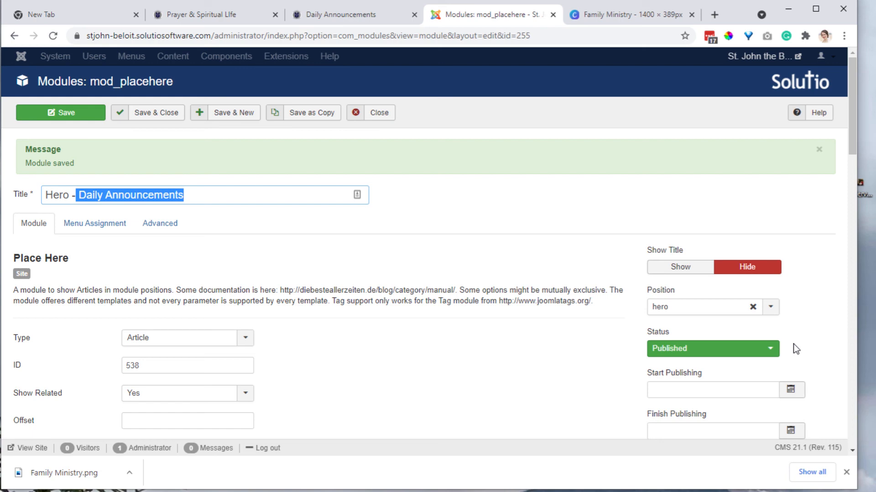
Set the Daily Announcements hero module's status to Unpublished, then save and close it.
left_click(759, 352)
left_click(719, 377)
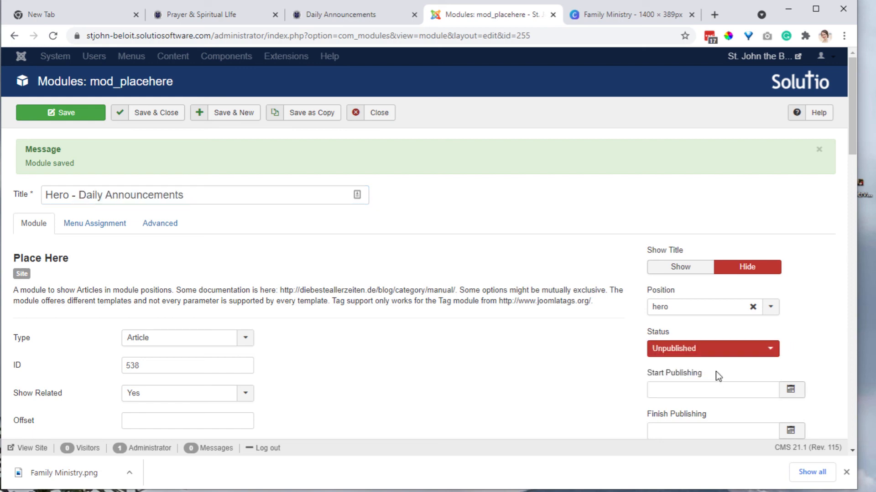
left_click(168, 118)
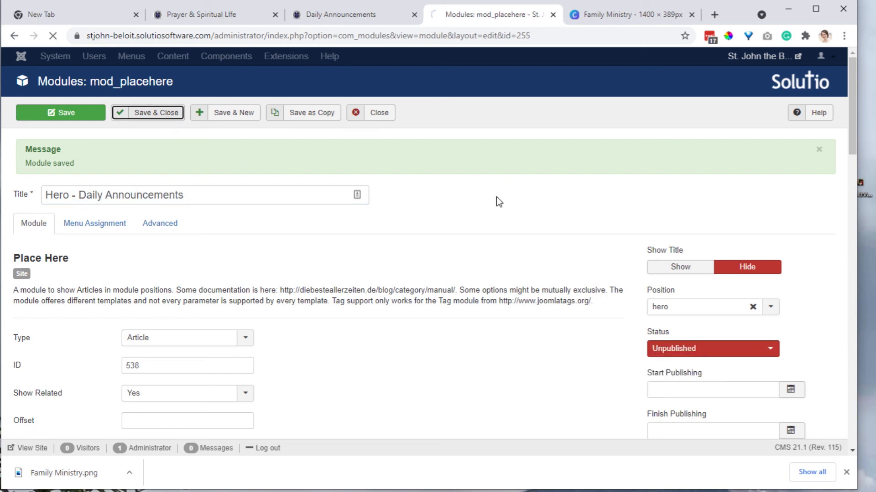